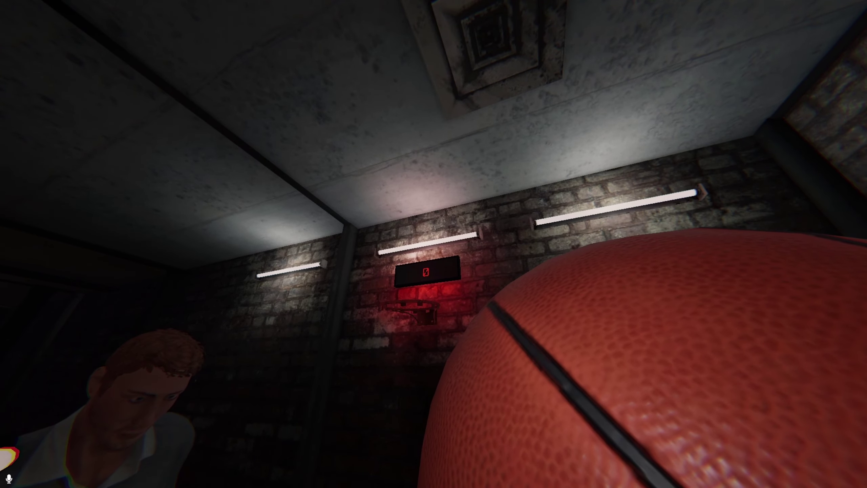
Step: Shoot basketballs at the lobby hoop while waiting to load into the contract
click(434, 244)
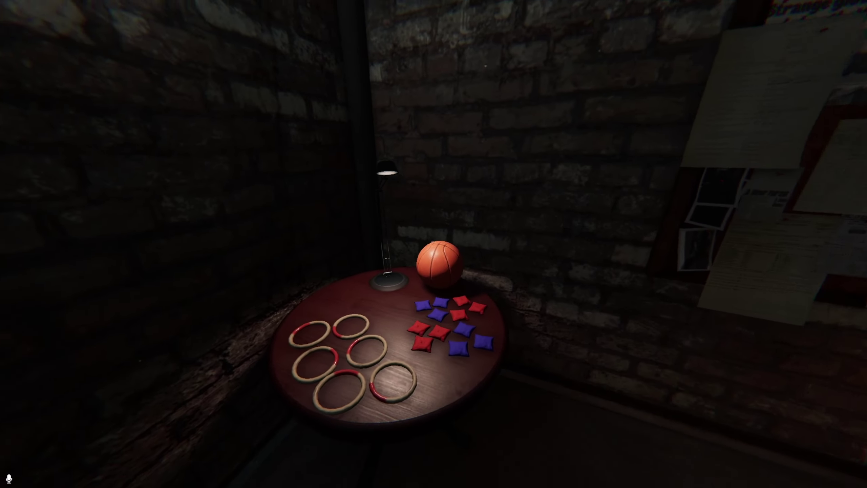
click(439, 263)
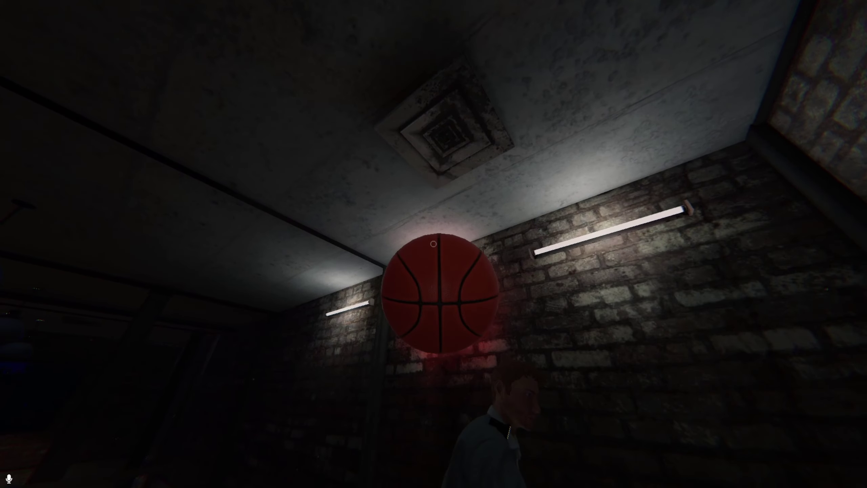
click(434, 244)
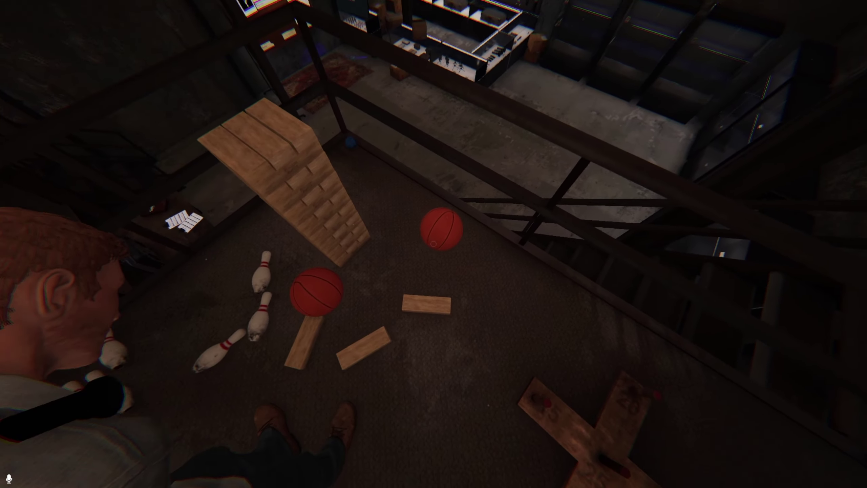
click(434, 244)
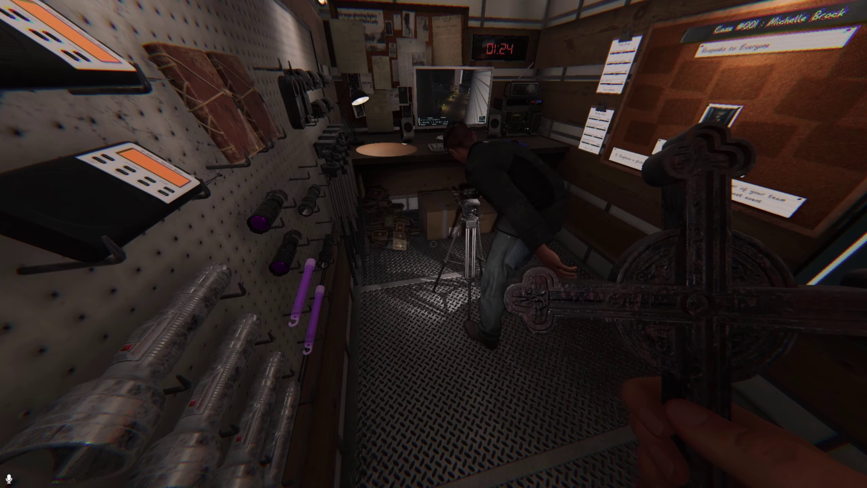
Step: Take the EMF reader from the truck equipment wall and walk toward the house
key(e)
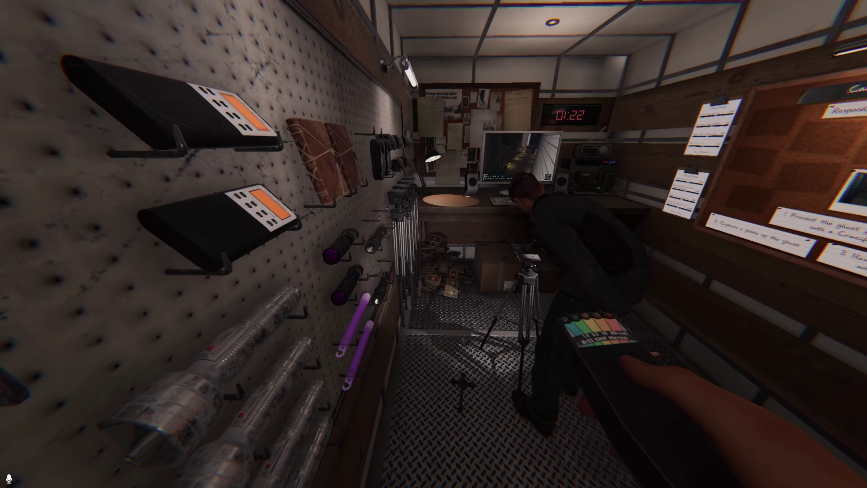
key(w)
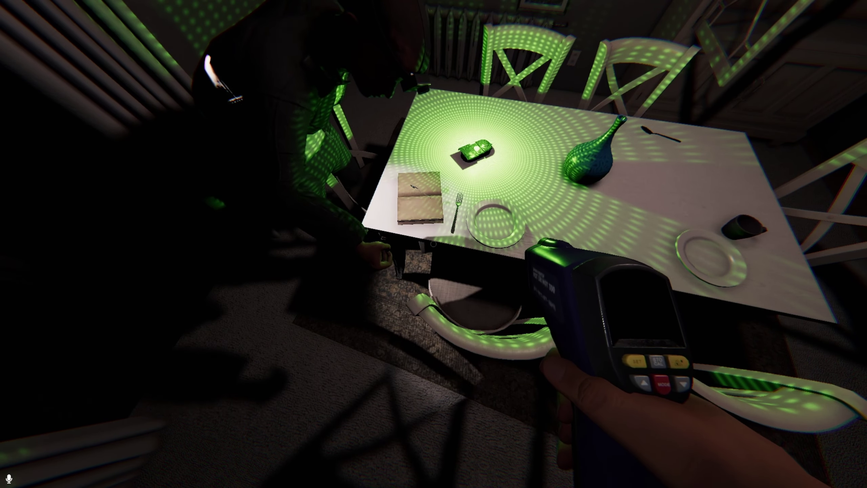
Step: Mark D.O.T.S Projector as found evidence on the journal's Evidence page
key(j)
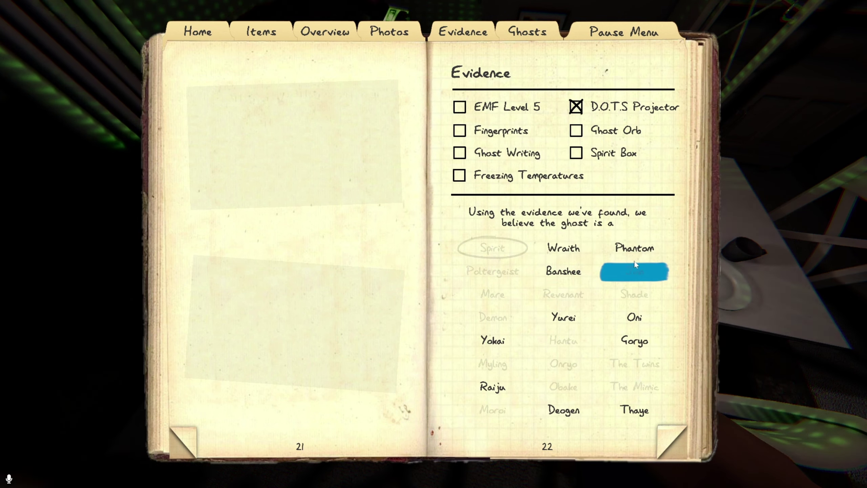
key(j)
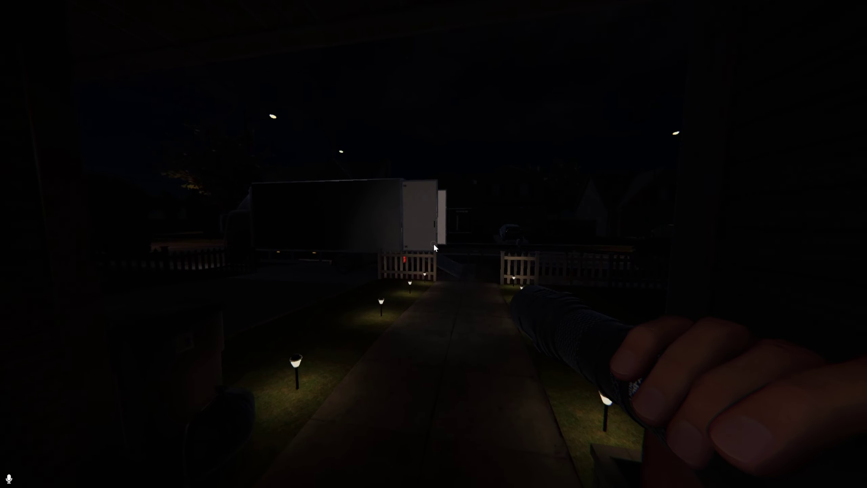
Step: Mark EMF Level 5 and Spirit Box, select Wraith, then walk to the truck keypad
key(j)
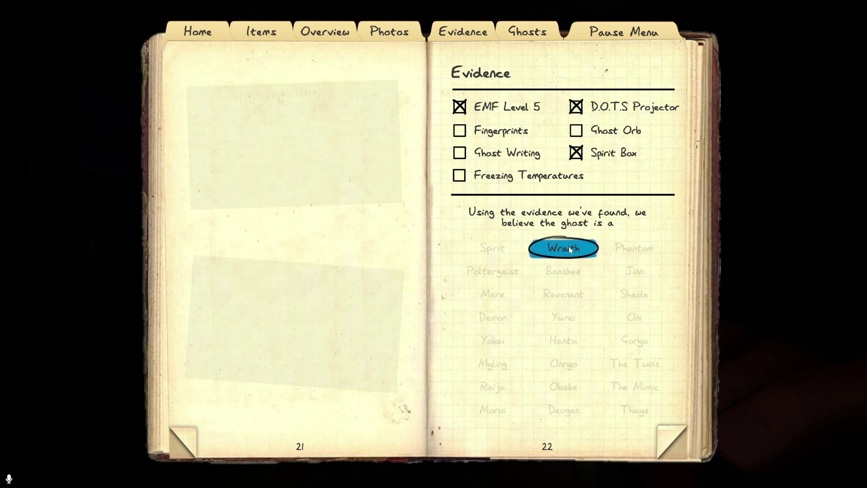
key(j)
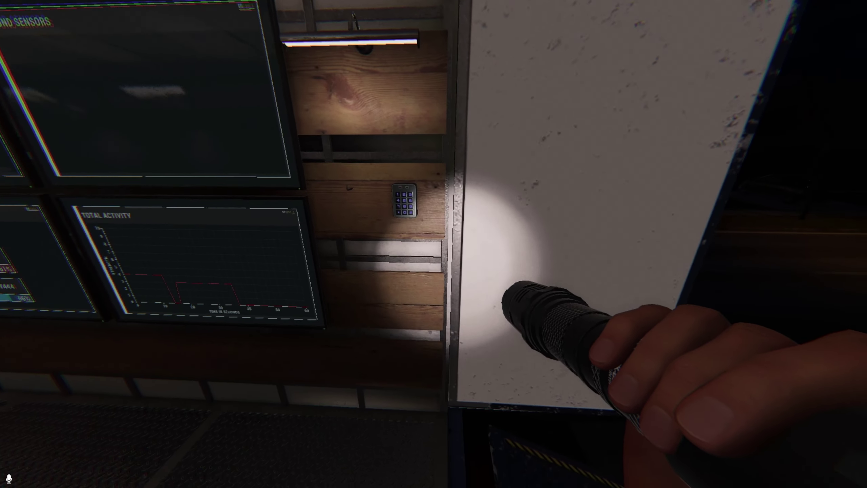
key(w)
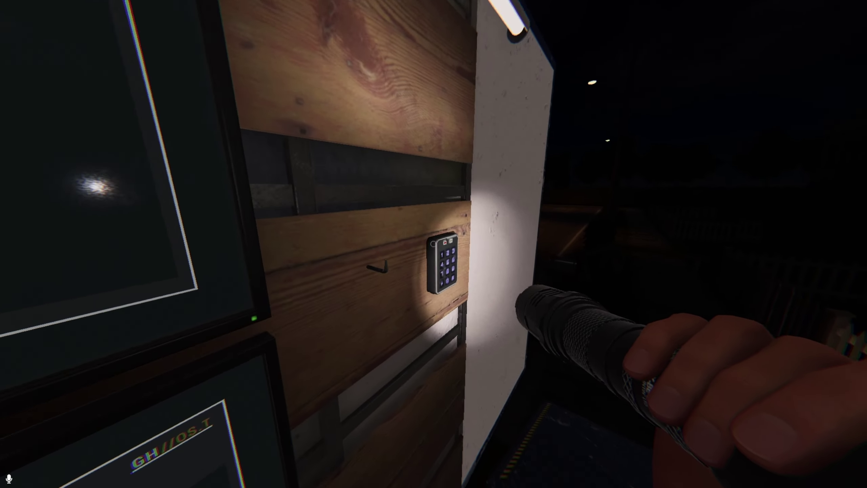